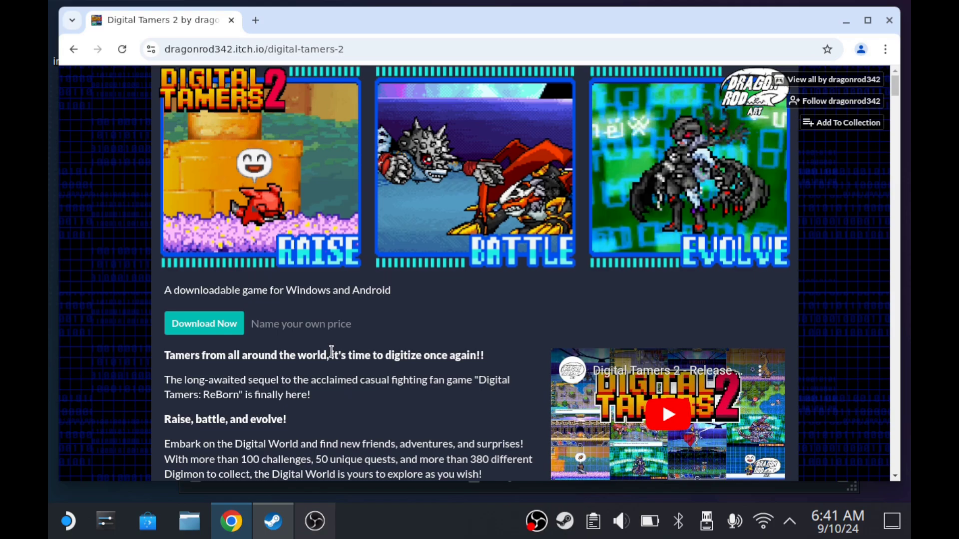
- Open the Digital Tamers 2 downloads page without paying, and close the browser
left_click(220, 323)
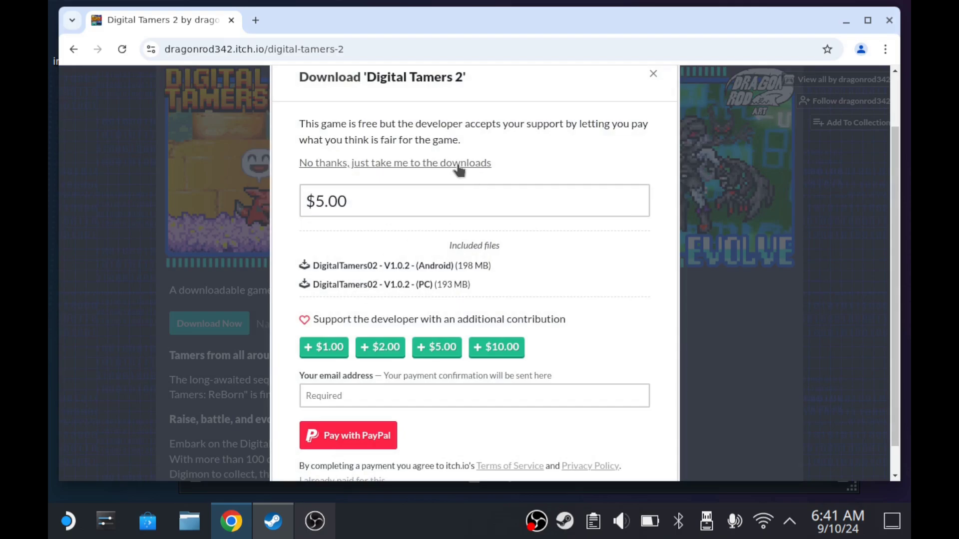
left_click(458, 164)
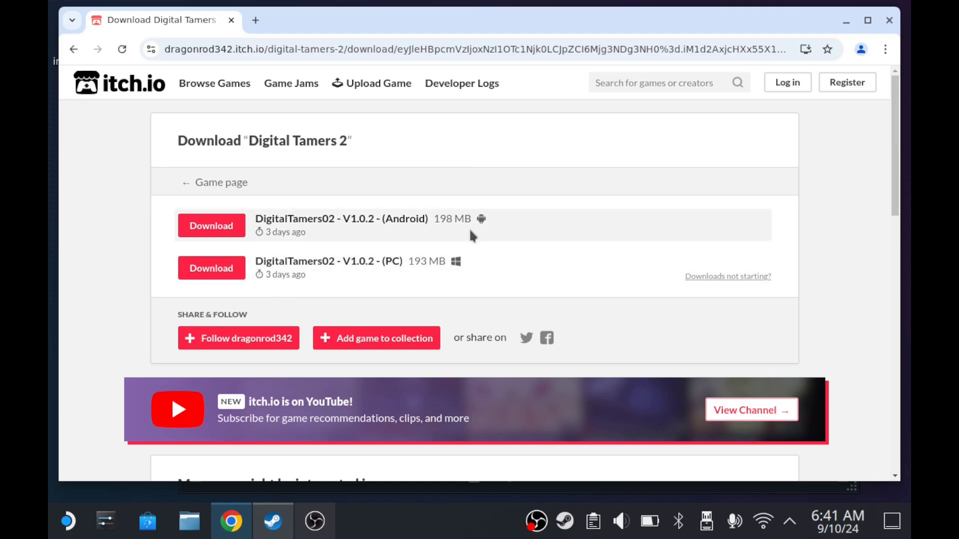
left_click(888, 22)
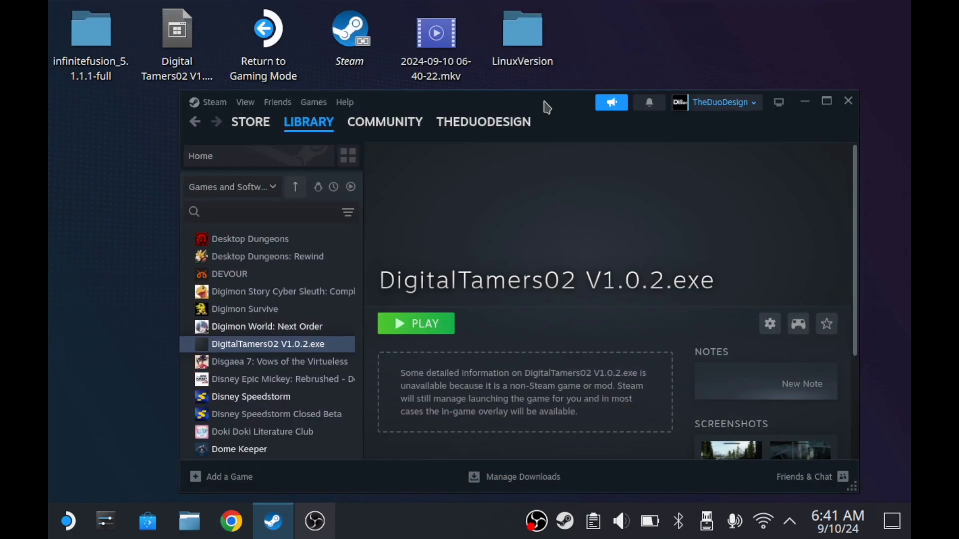
- Minimize Steam and select the DigitalTamers02 V1.0.2.exe file on the desktop
left_click(806, 104)
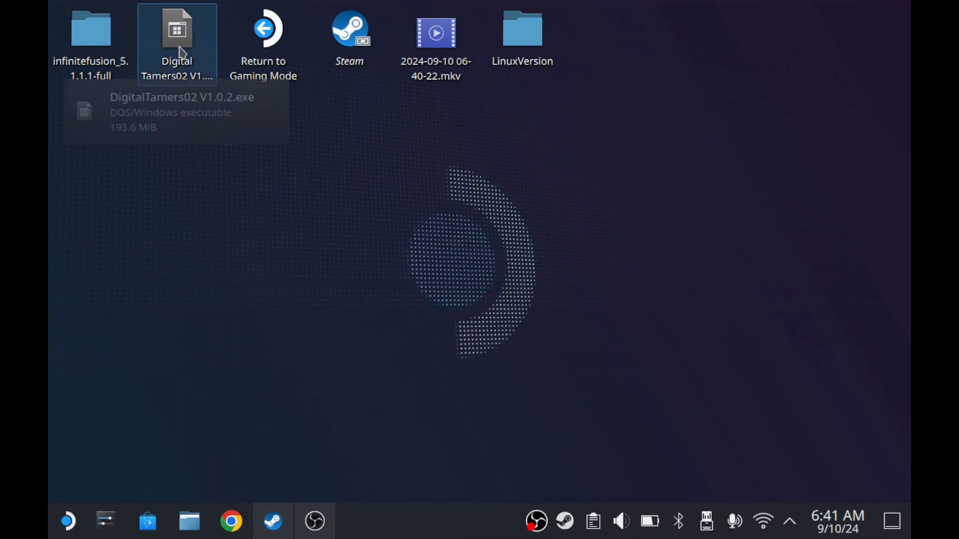
left_click(192, 69)
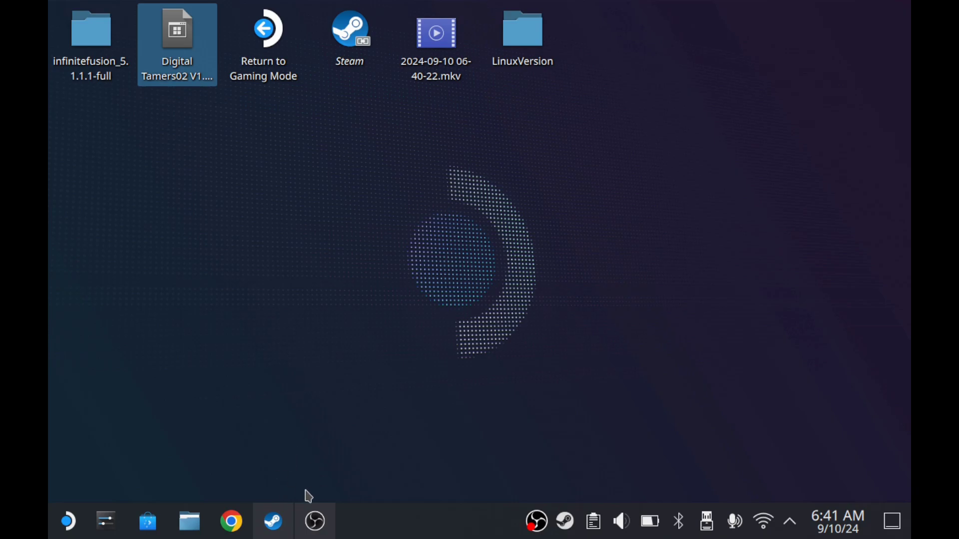
- Try to add DigitalTamers02 V1.0.2.exe from the Desktop folder to Steam as a non-Steam game, cancelling before adding it
left_click(288, 533)
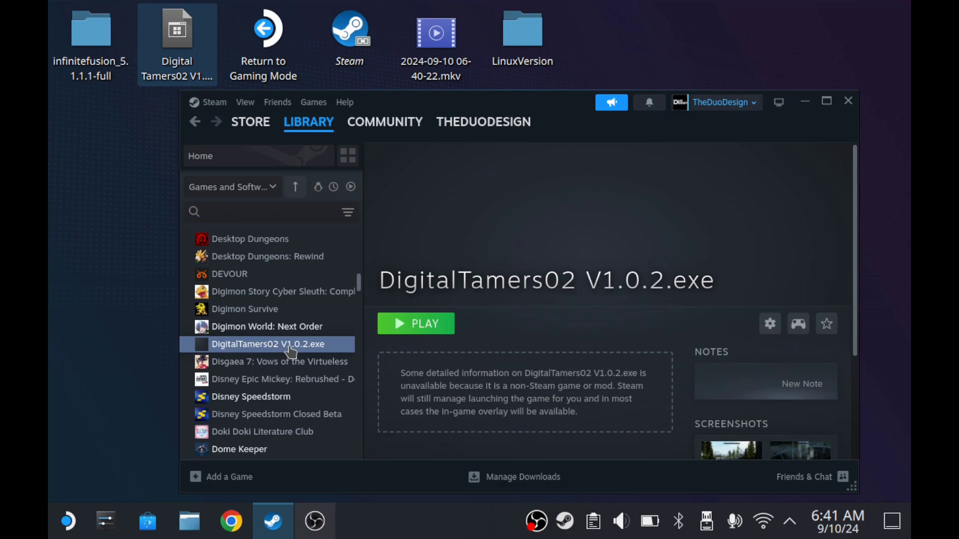
left_click(239, 479)
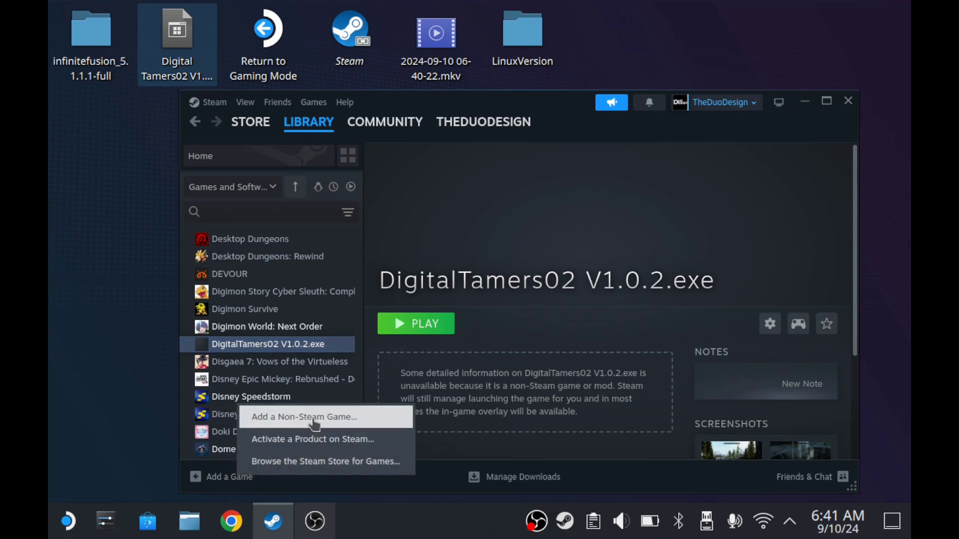
left_click(316, 423)
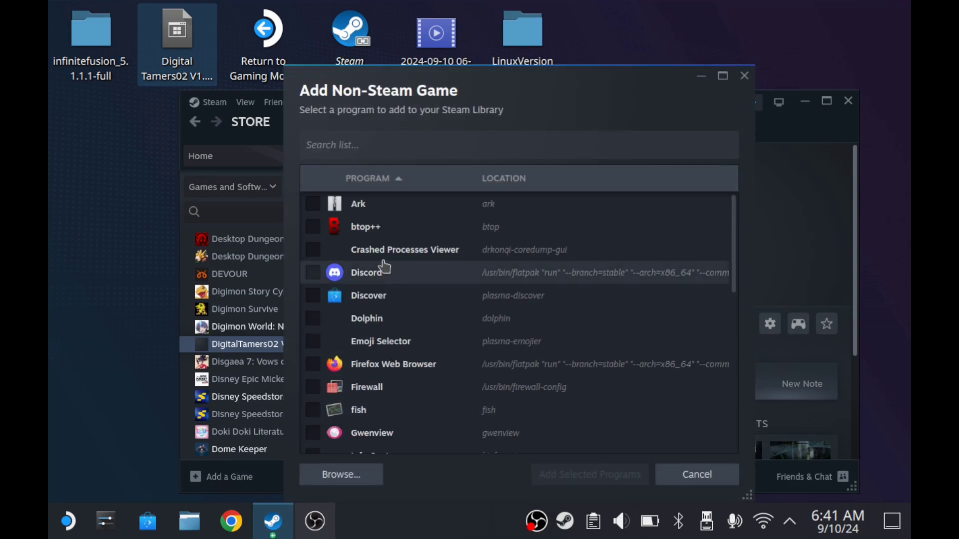
left_click(344, 473)
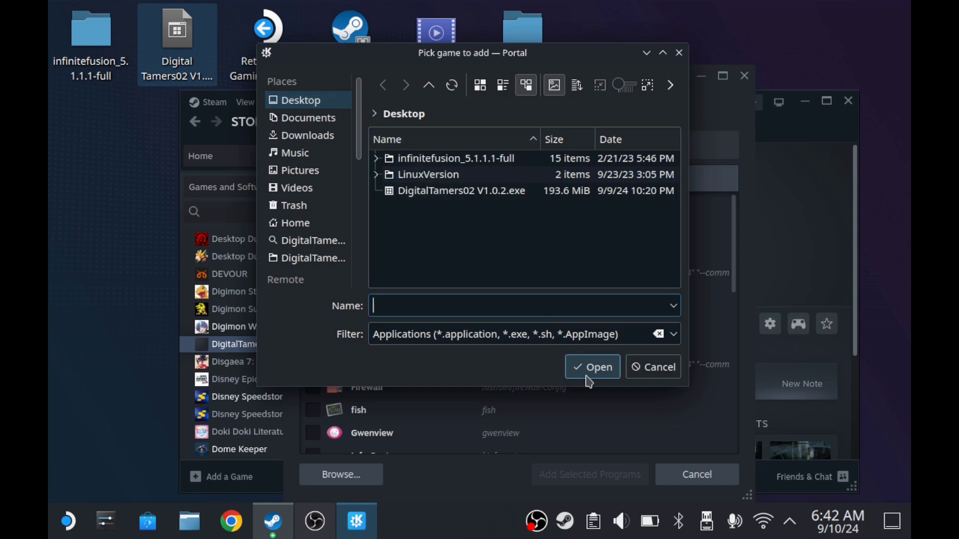
left_click(448, 190)
left_click(584, 369)
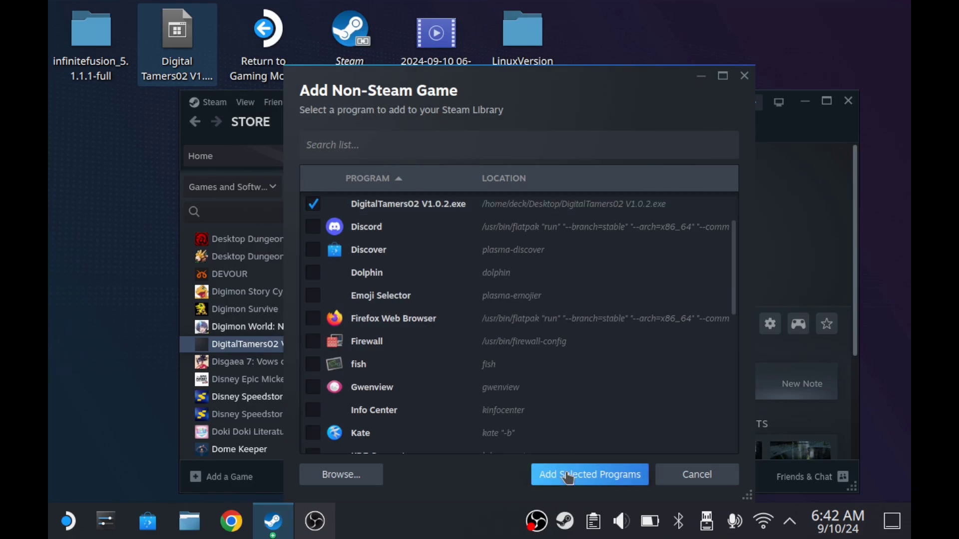
left_click(690, 475)
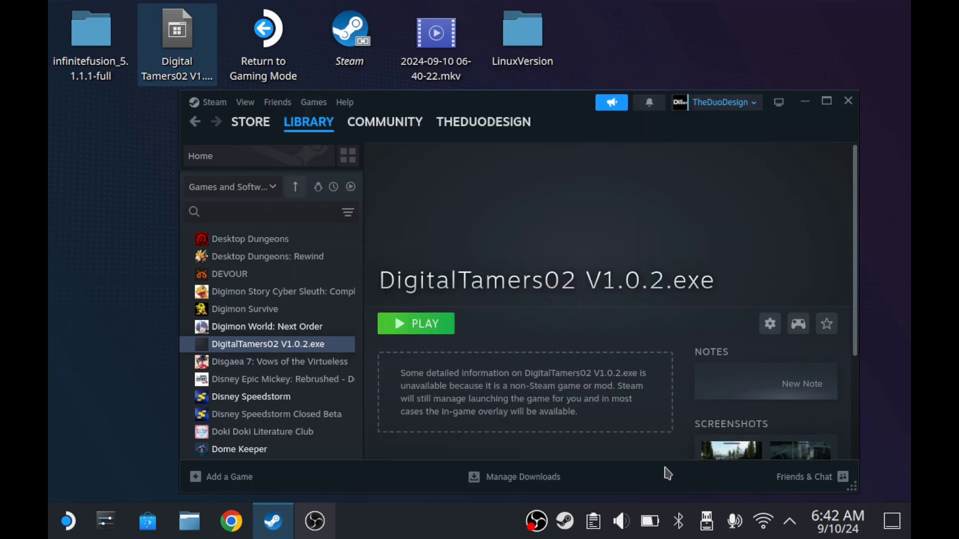
- Force DigitalTamers02 V1.0.2.exe to use the Proton 9.0-2 compatibility tool in its Steam properties
right_click(268, 351)
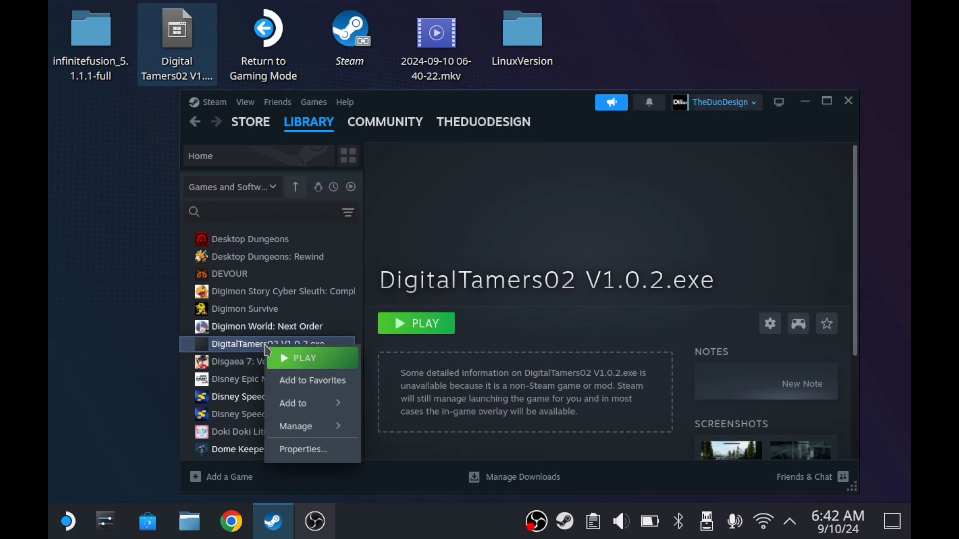
left_click(303, 450)
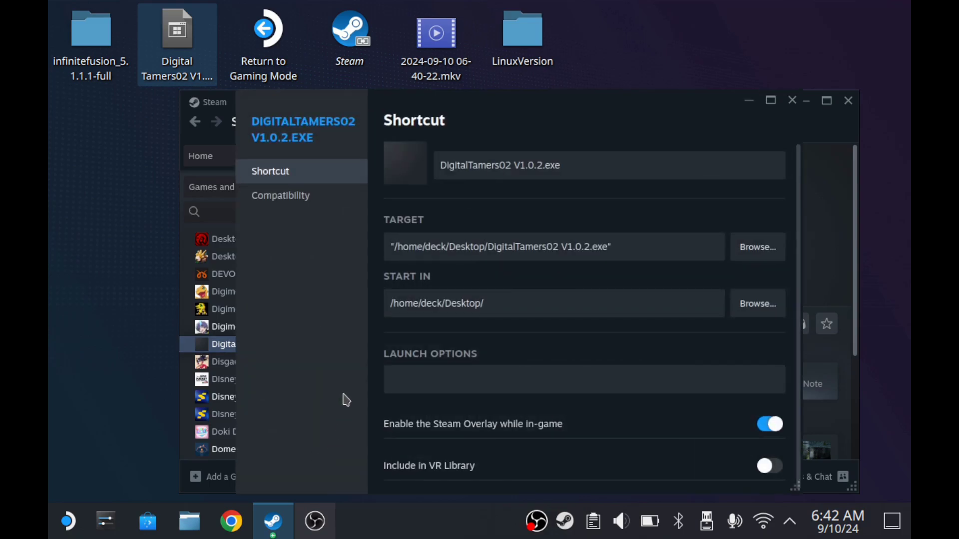
left_click(293, 195)
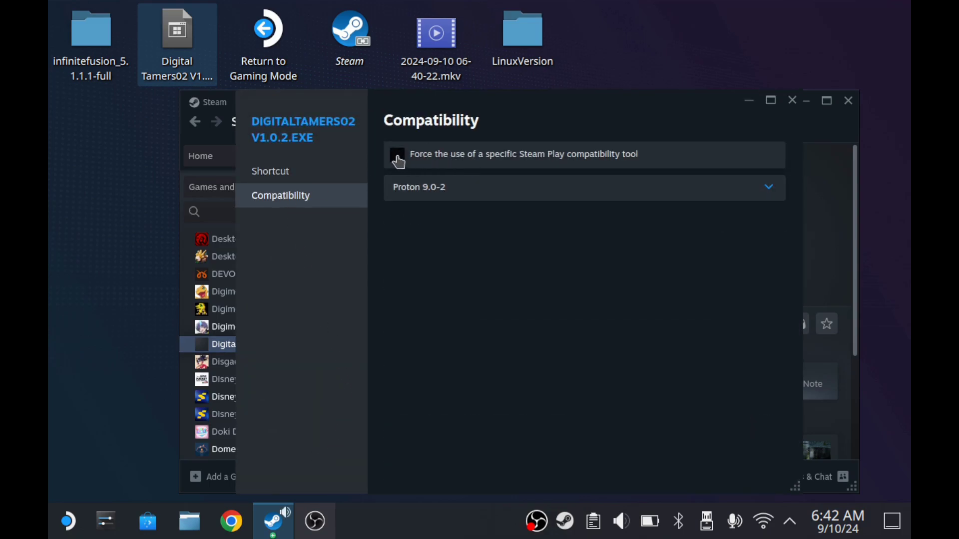
left_click(415, 158)
left_click(407, 165)
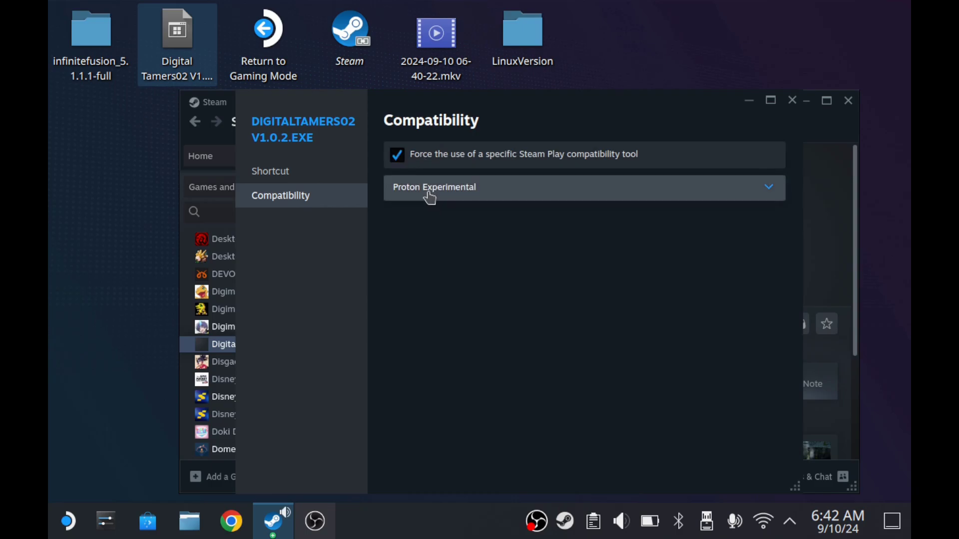
left_click(461, 200)
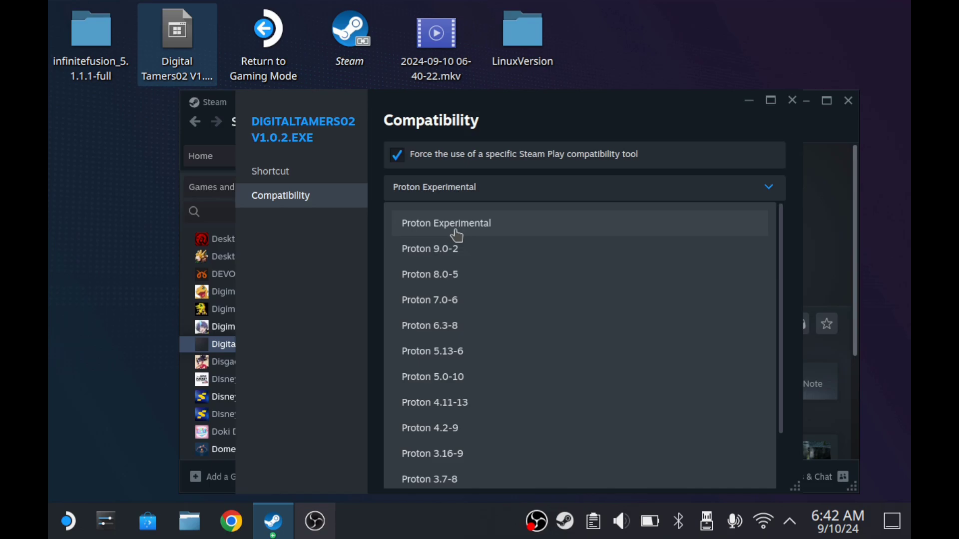
left_click(438, 260)
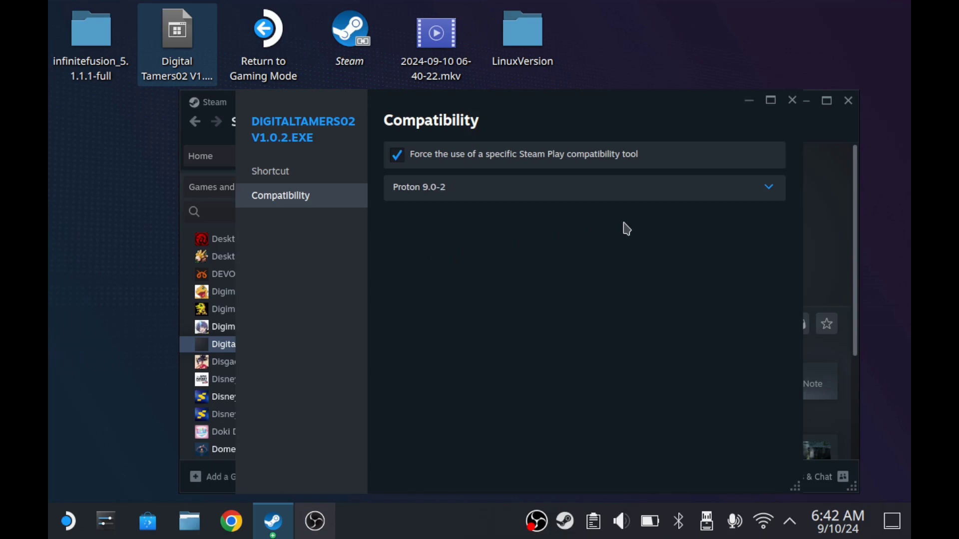
left_click(793, 101)
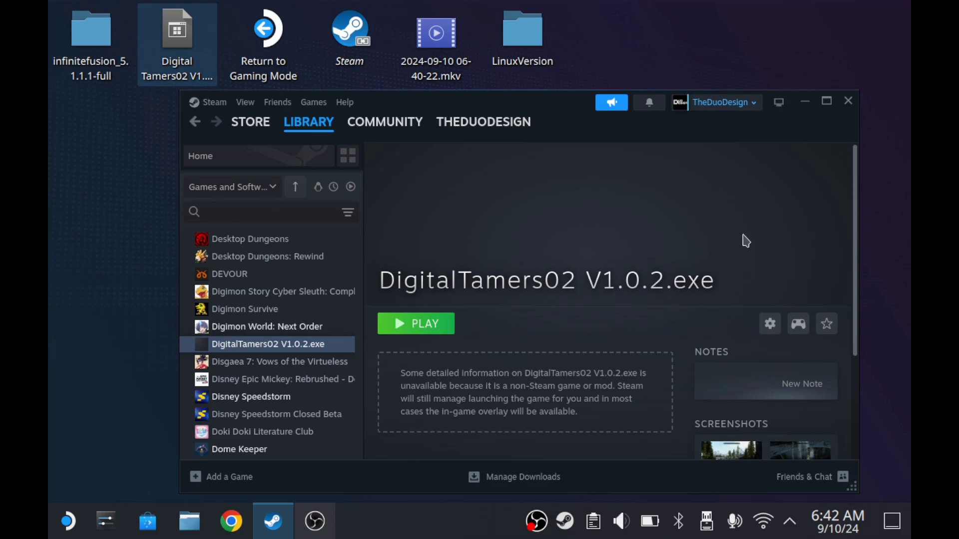
- Apply the Keyboard (WASD) and Mouse template as the game's controller layout
left_click(801, 334)
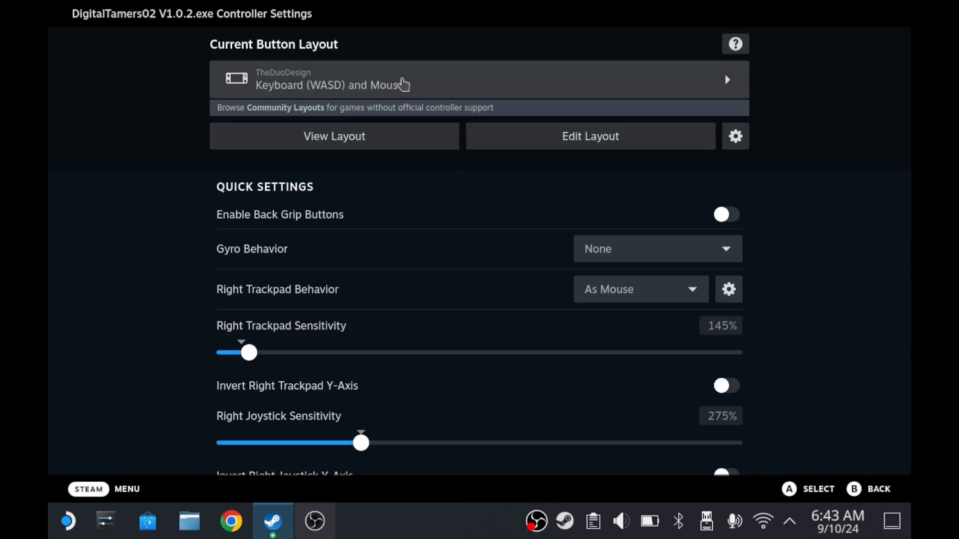
left_click(403, 84)
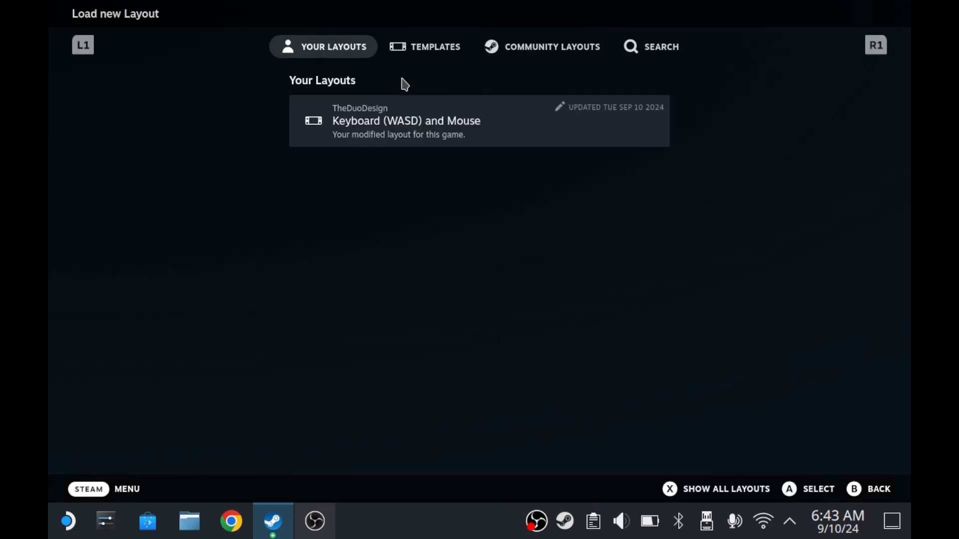
left_click(434, 57)
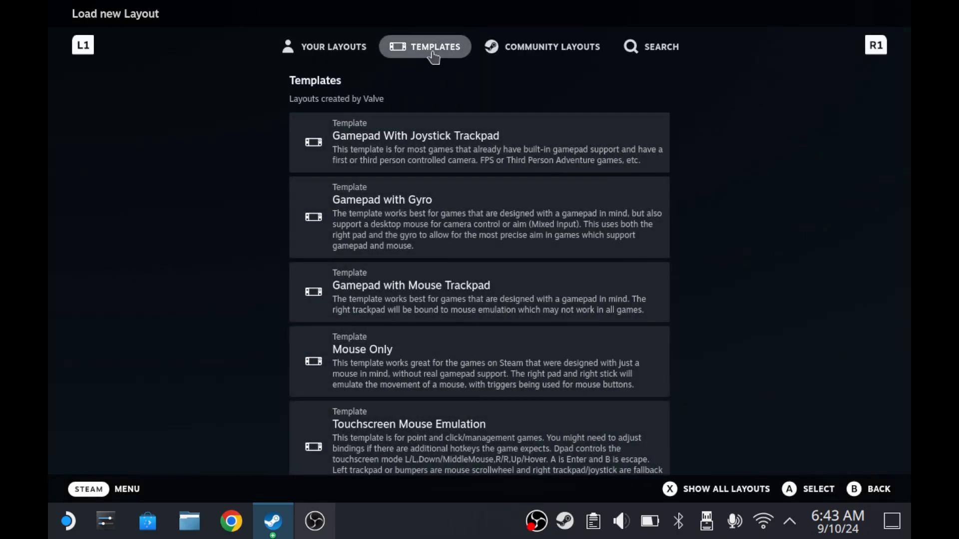
scroll(452, 302, "down", 4)
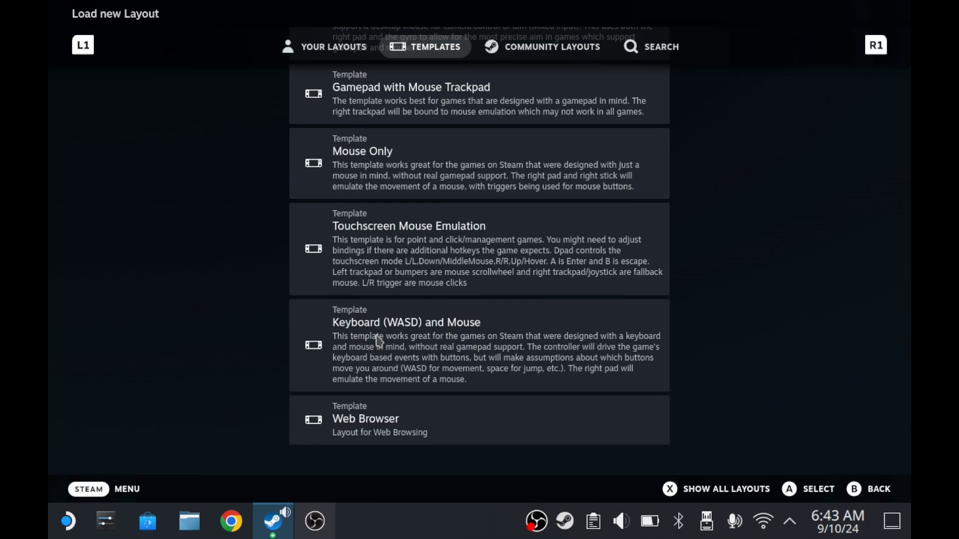
left_click(430, 340)
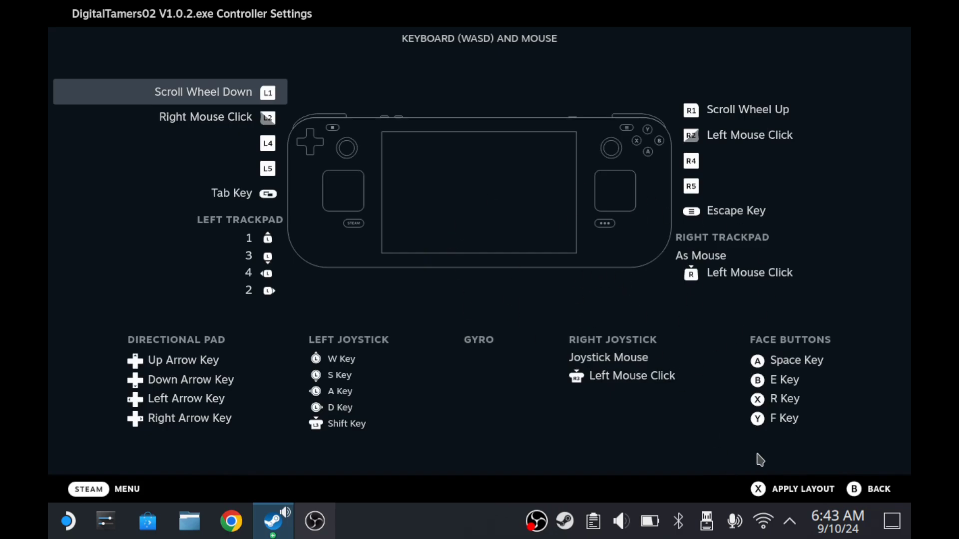
left_click(764, 496)
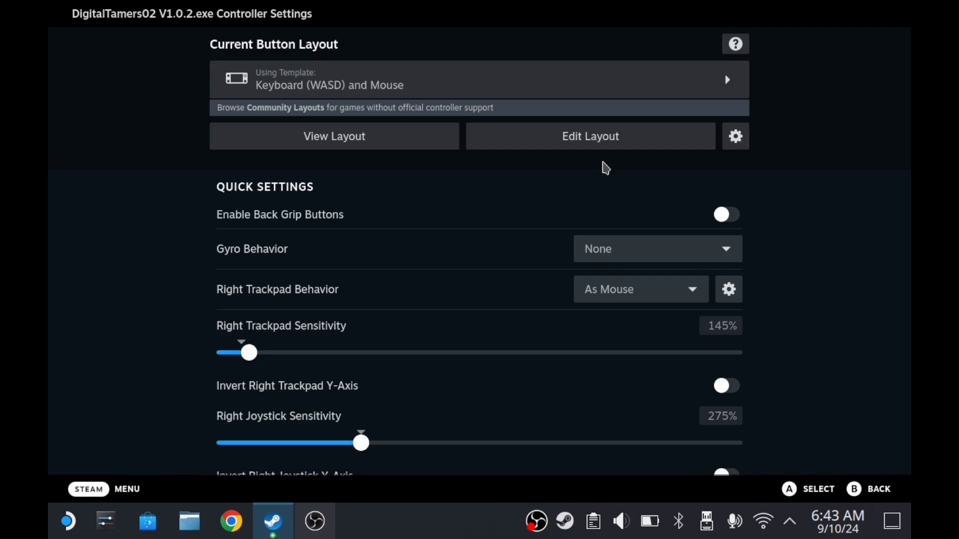
- Map the layout's face buttons to keyboard keys: A to left Shift, B to Z, X to X and Y to C
left_click(613, 146)
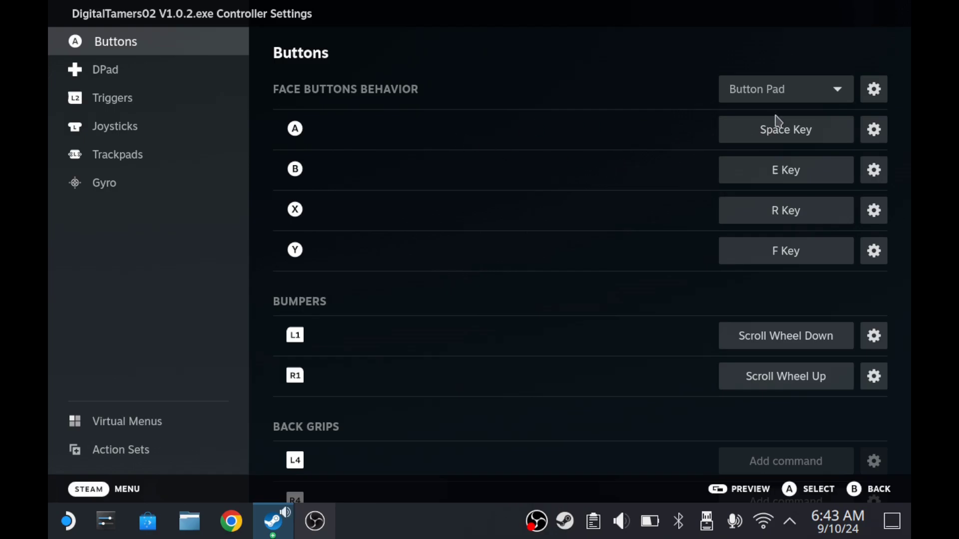
left_click(784, 145)
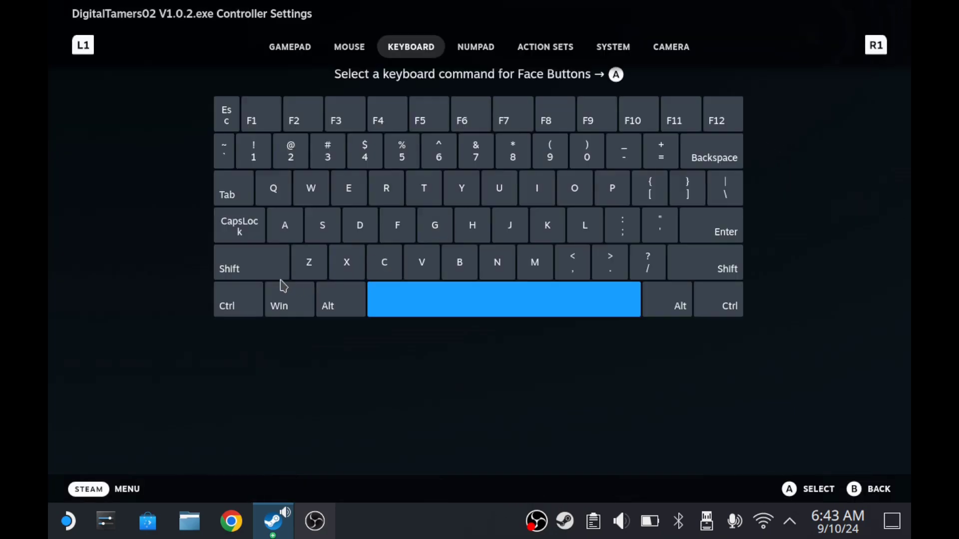
left_click(262, 273)
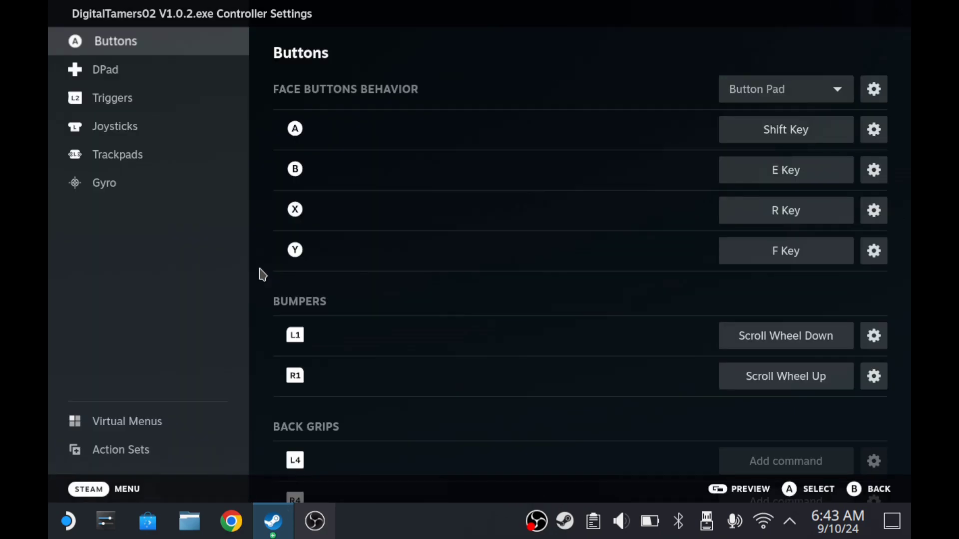
left_click(787, 171)
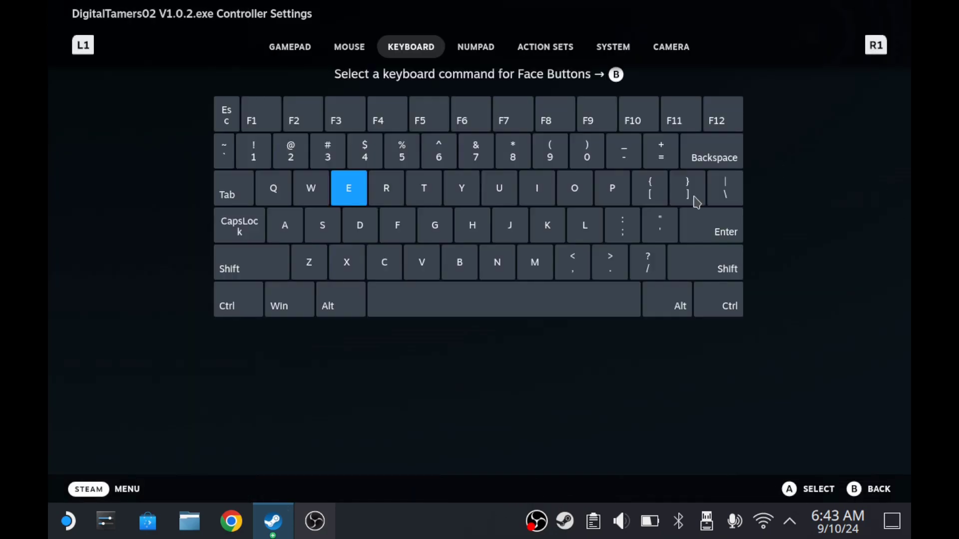
left_click(310, 272)
left_click(787, 220)
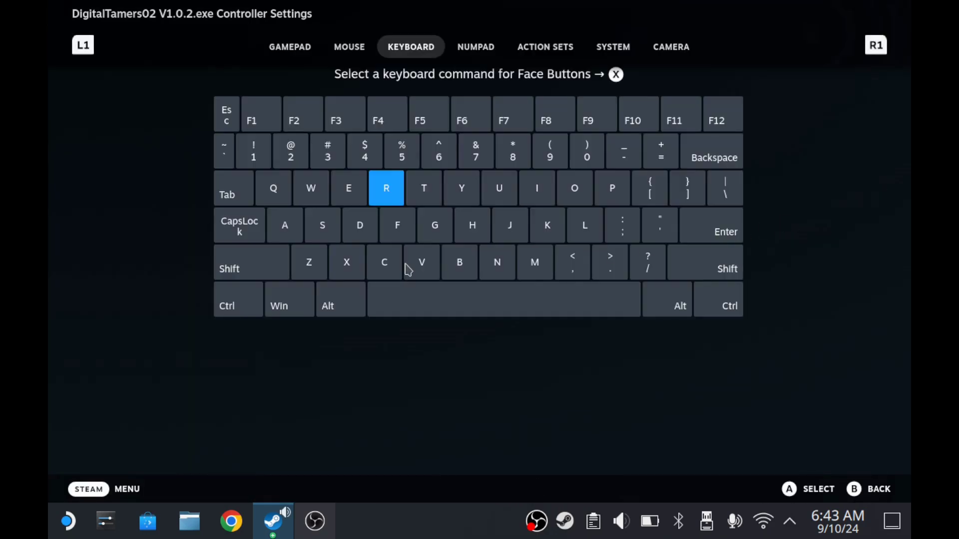
left_click(351, 273)
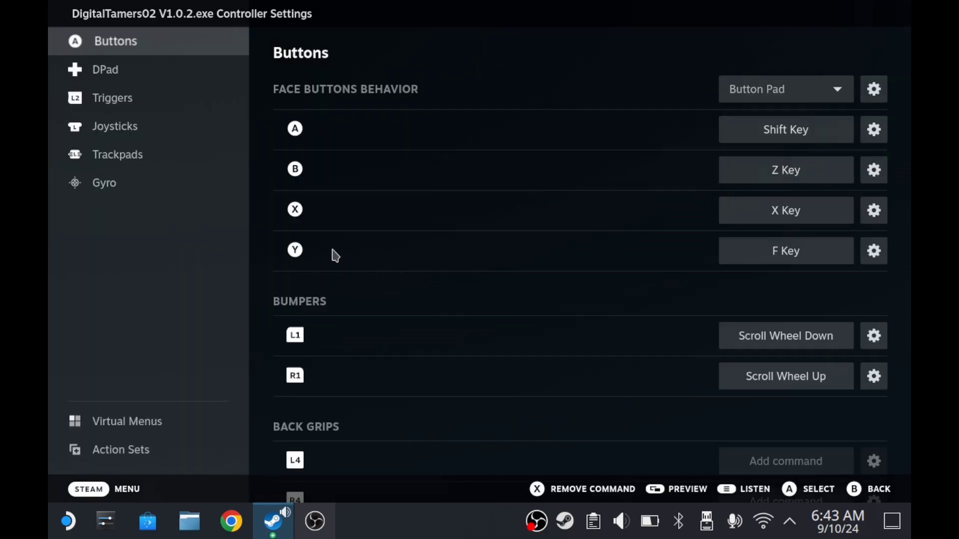
left_click(752, 255)
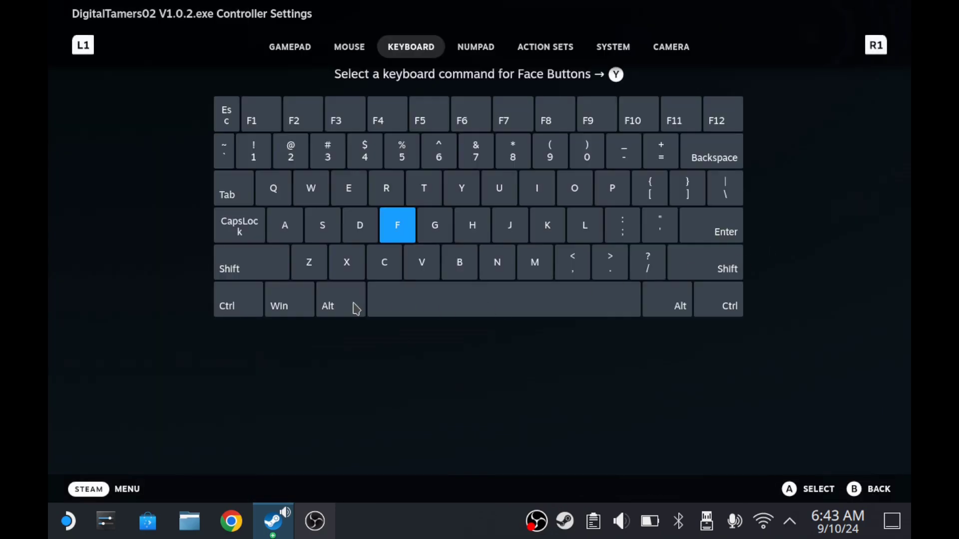
left_click(385, 262)
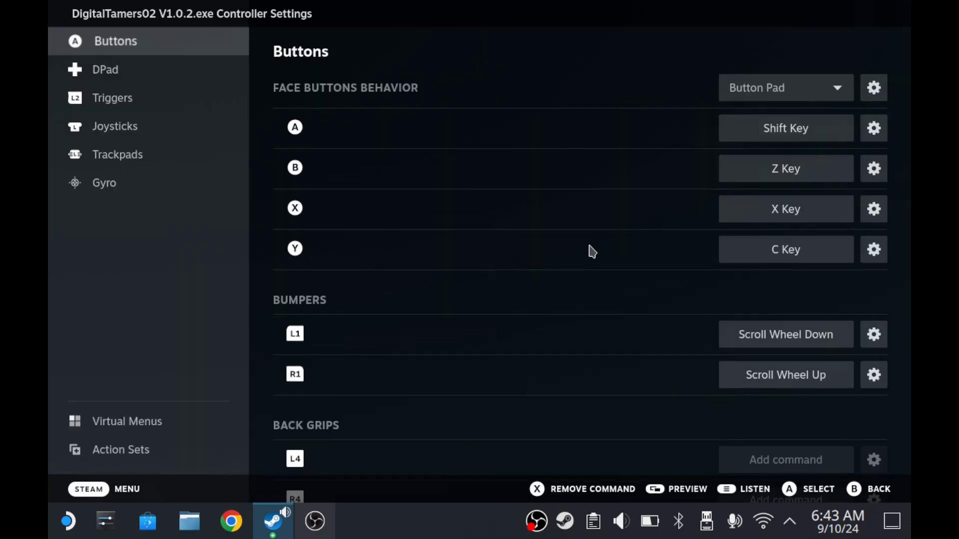
- Map the three-line menu button of the controller layout to the Space key
scroll(590, 253, "down", 5)
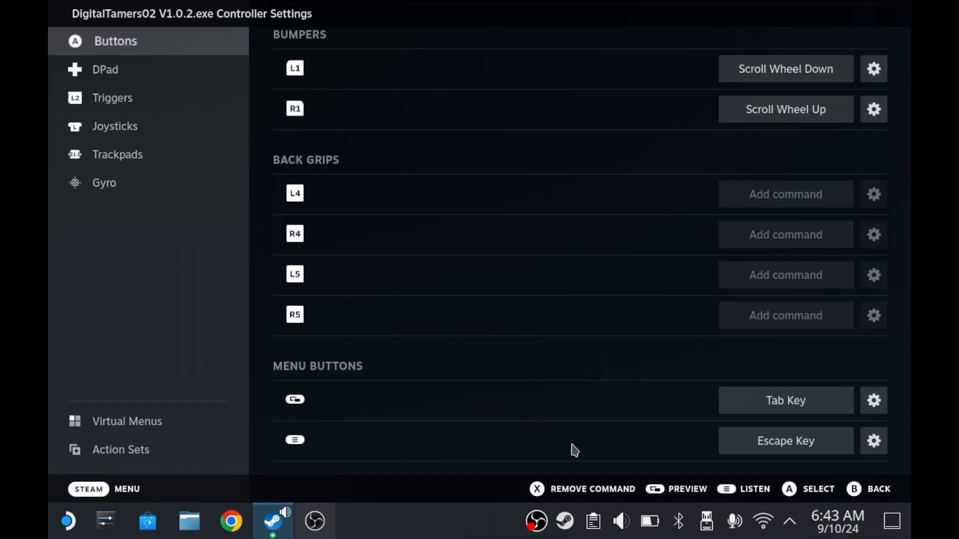
left_click(762, 451)
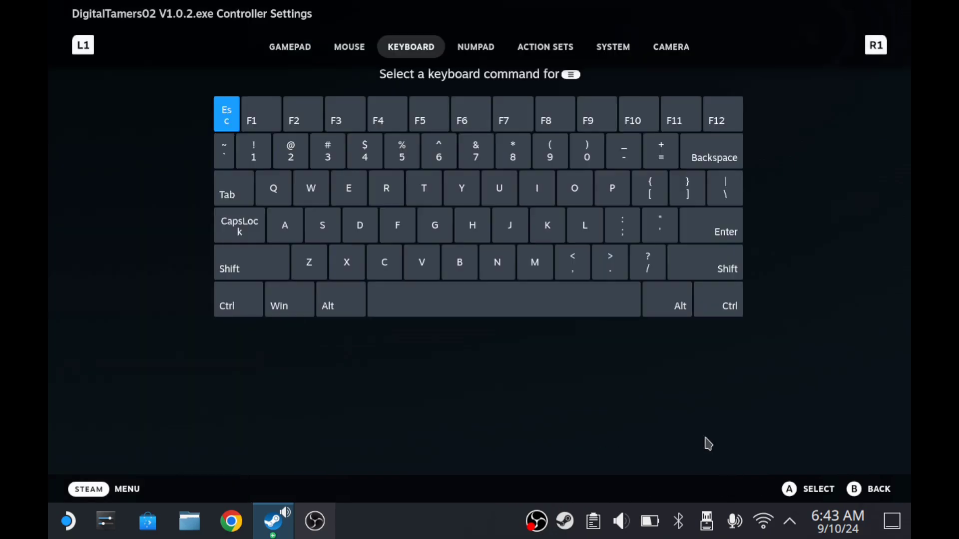
left_click(520, 313)
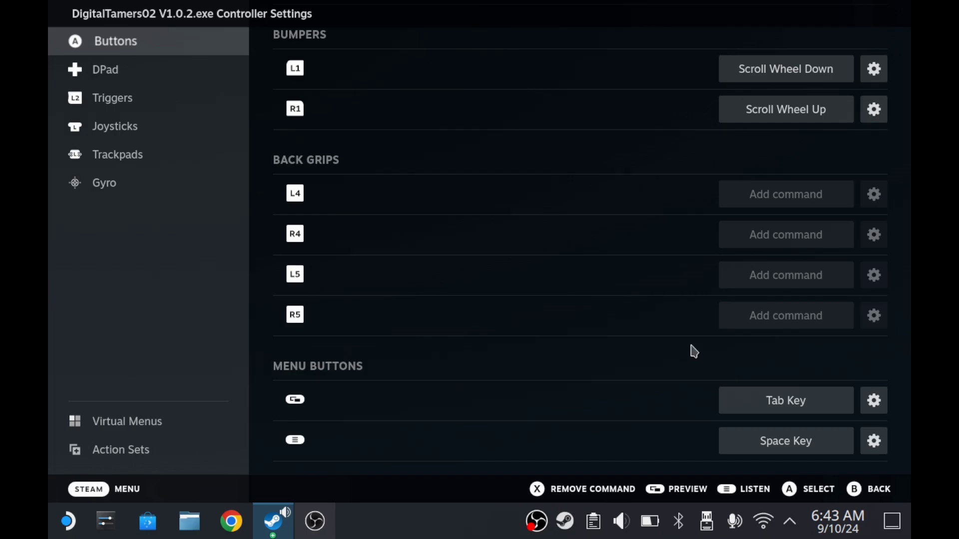
- Leave the layout editor and close the controller settings to return to the game's library page
scroll(664, 290, "up", 5)
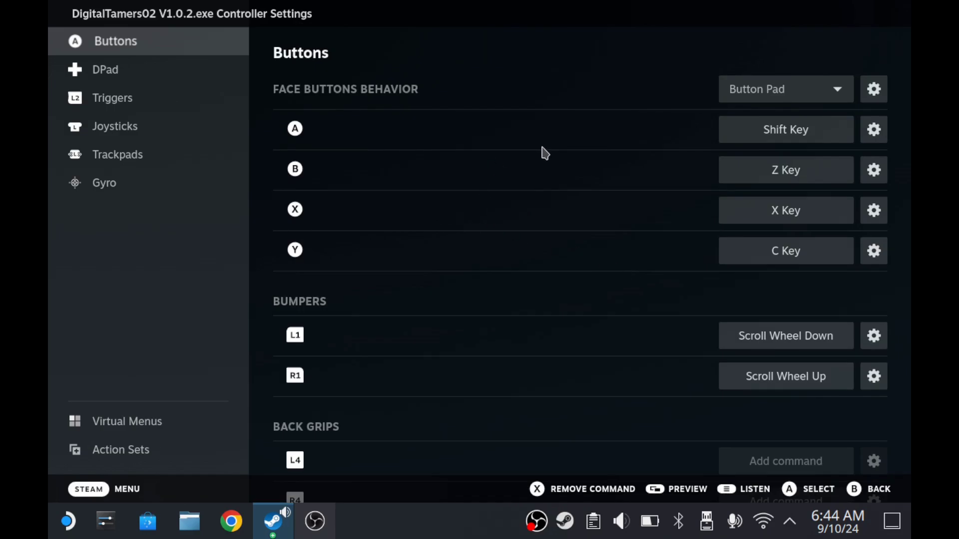
left_click(853, 490)
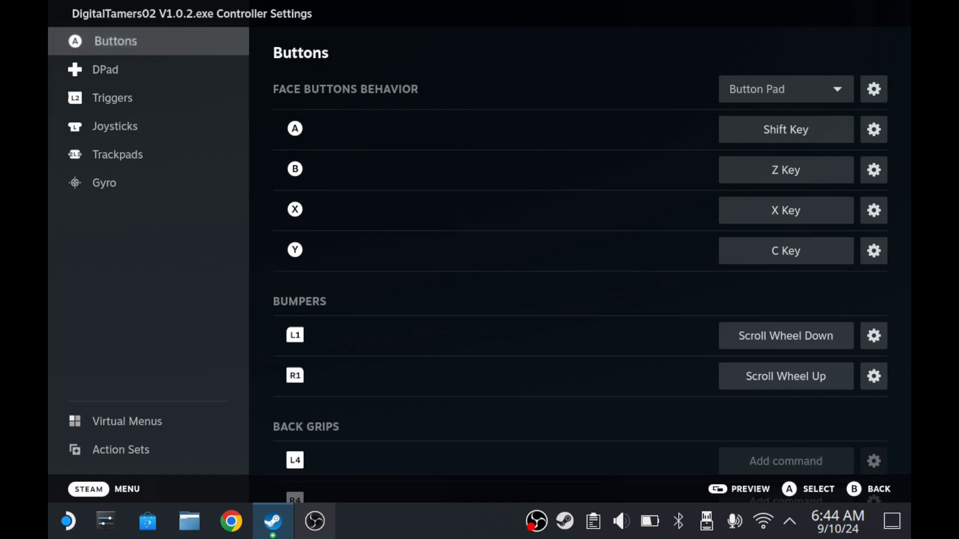
left_click(869, 489)
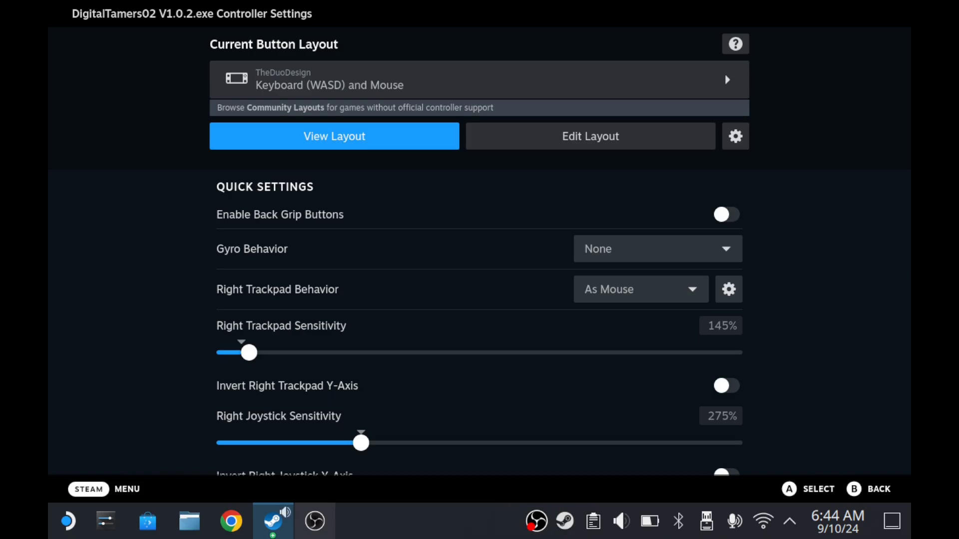
left_click(860, 496)
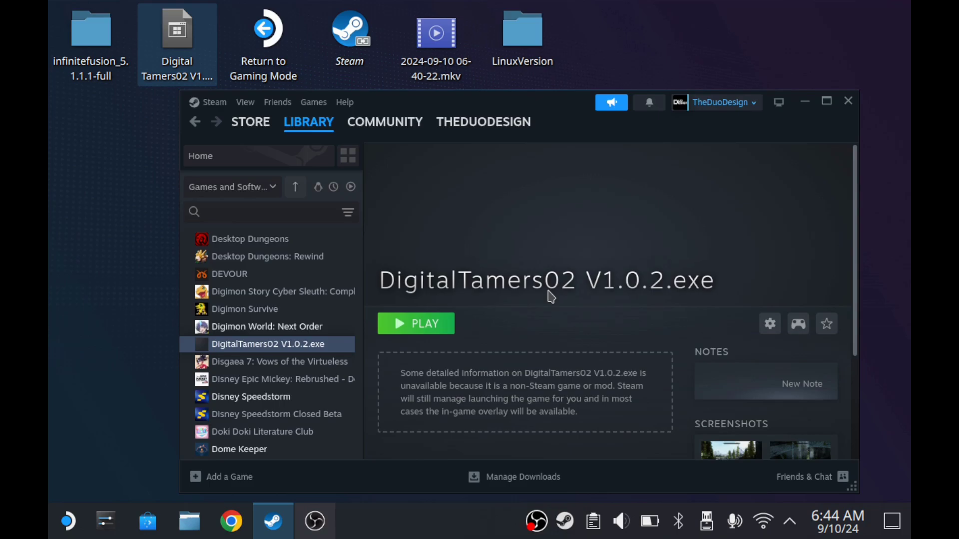
- Switch to the Dolphin file manager and search the rootfs device by filename for digitaltamers02
left_click(192, 524)
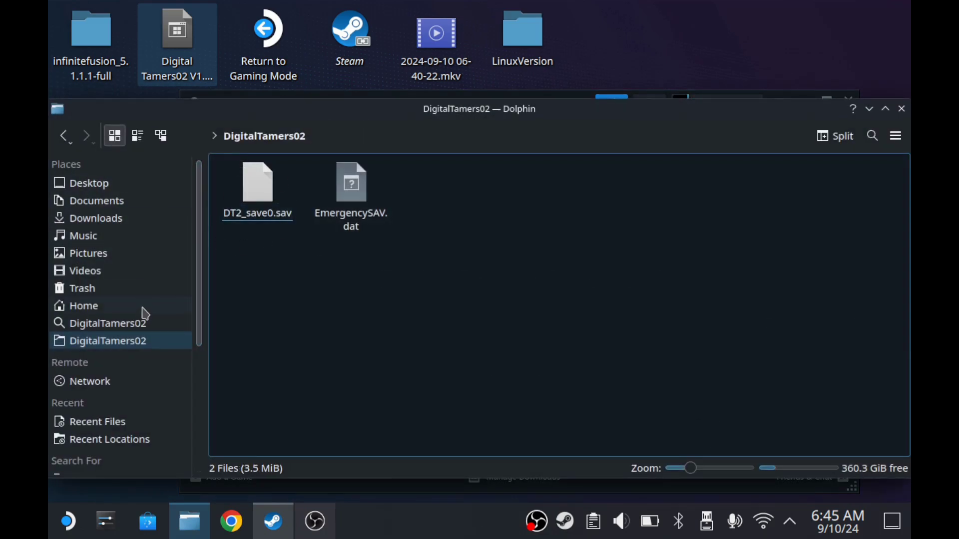
scroll(111, 345, "down", 5)
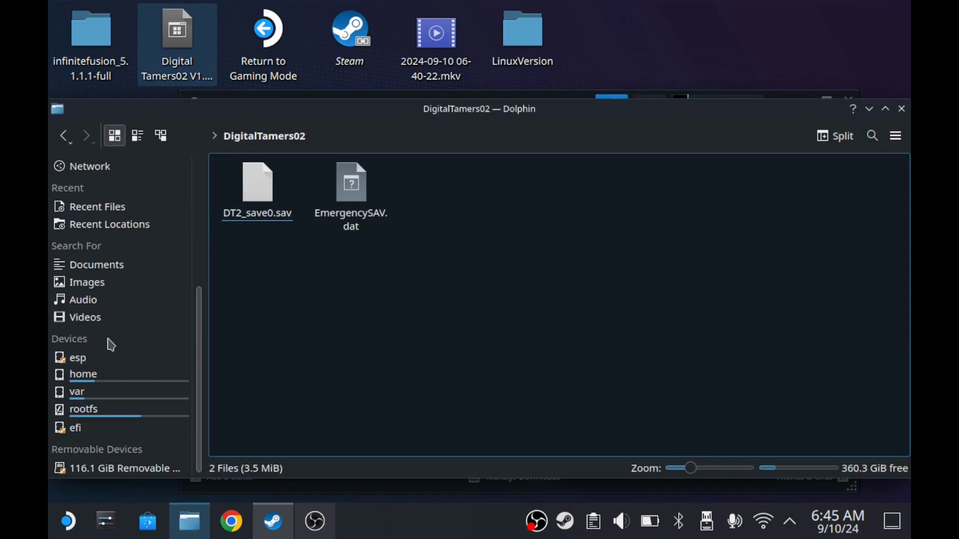
left_click(84, 412)
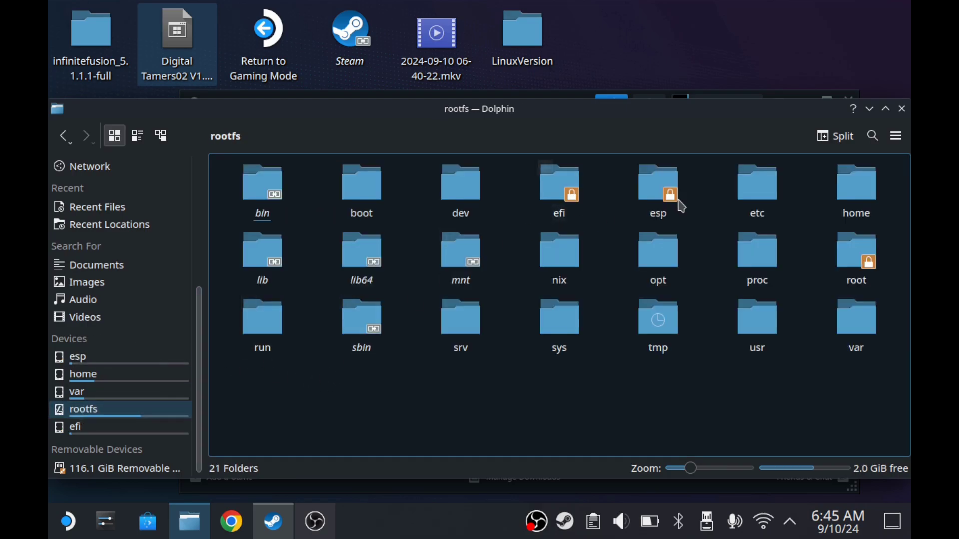
left_click(873, 139)
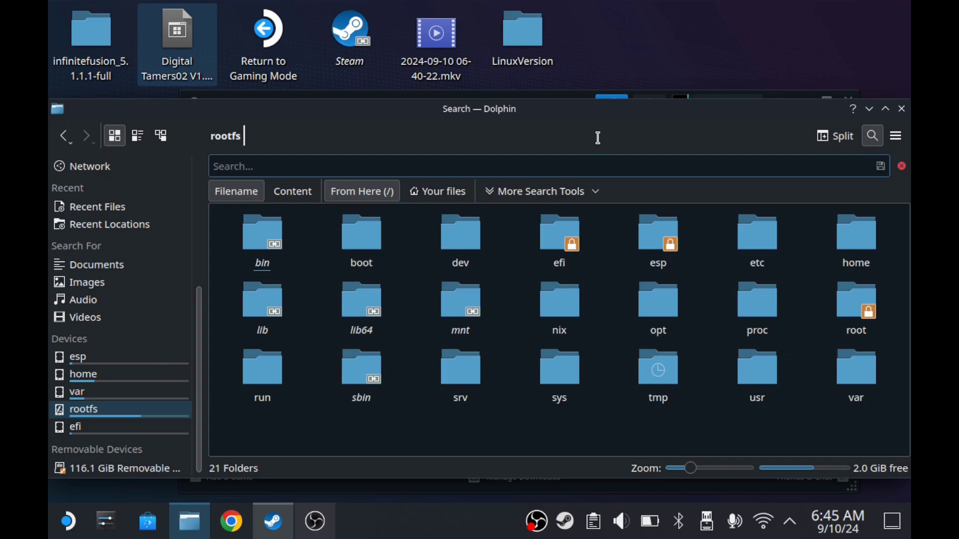
type("digit")
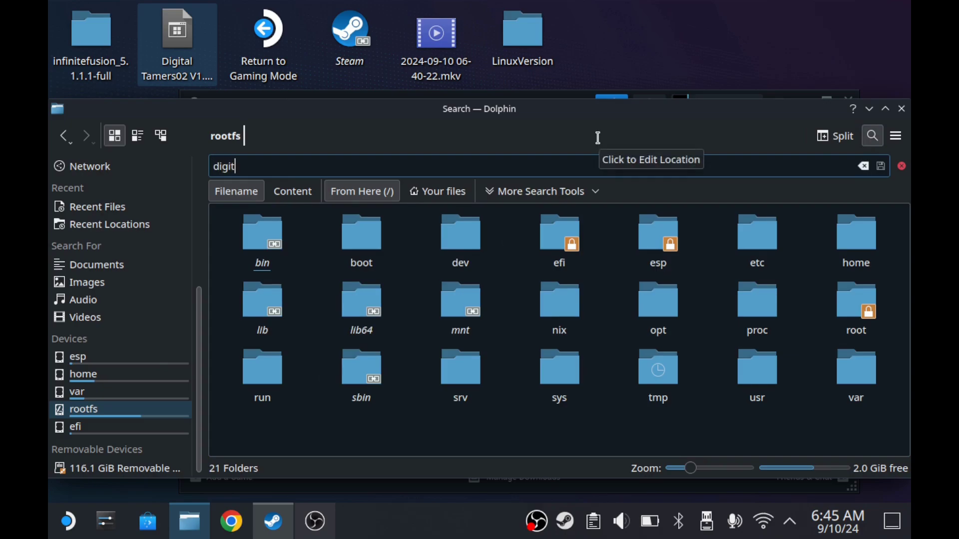
type("altamers02")
key("Return")
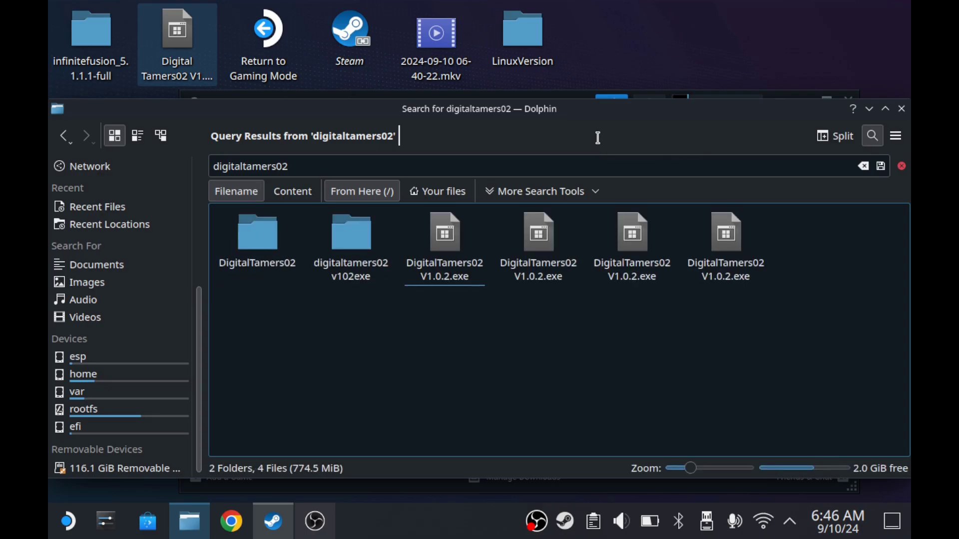
- Open the DigitalTamers02 folder from the search results and select the DT2_save0.sav file
double_click(259, 247)
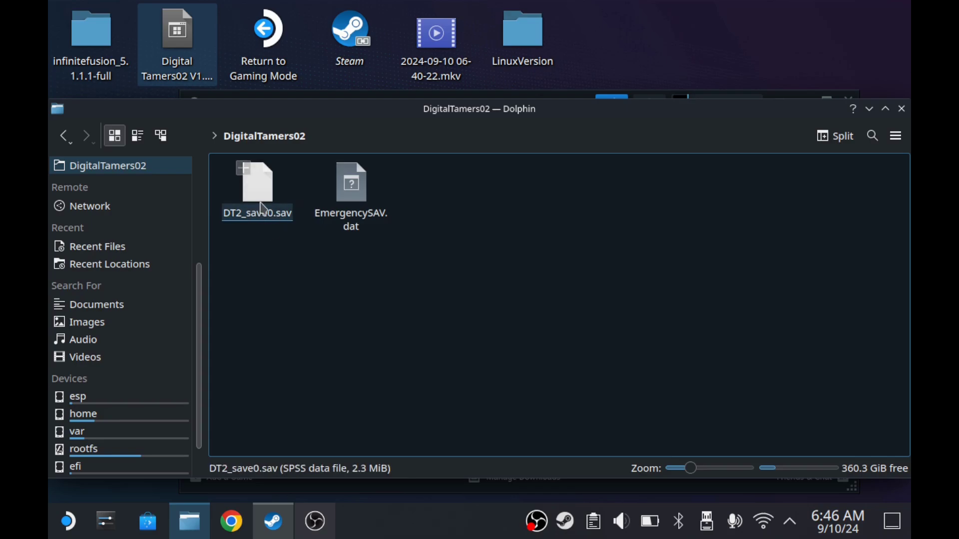
left_click(273, 214)
left_click(294, 134)
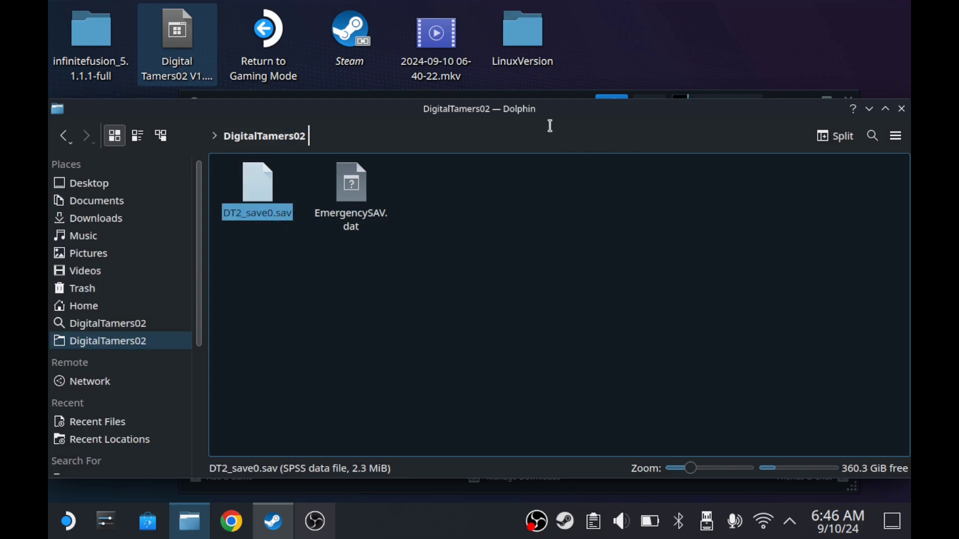
- Go up to the parent Roaming folder, bookmark its DigitalTamers02 folder in Places, and open that bookmark
left_click(214, 143)
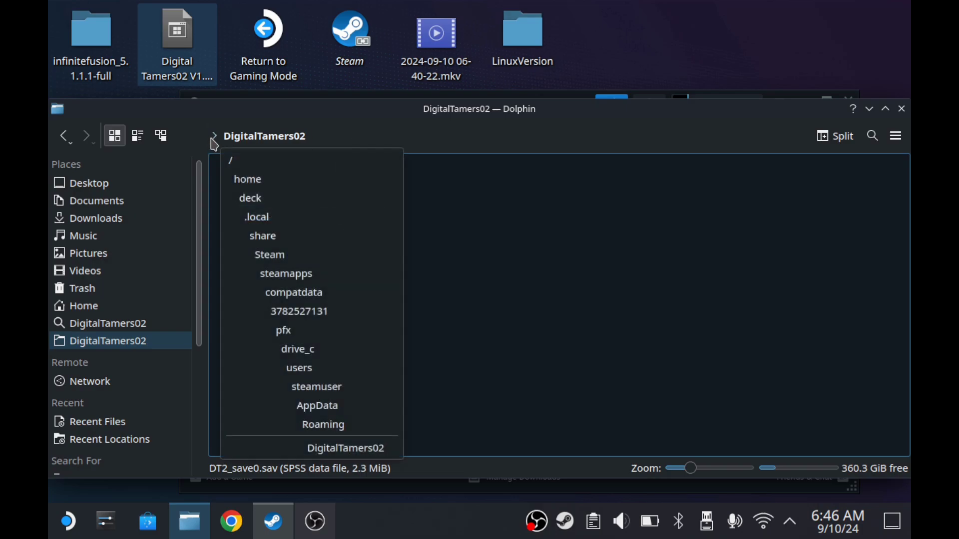
left_click(340, 429)
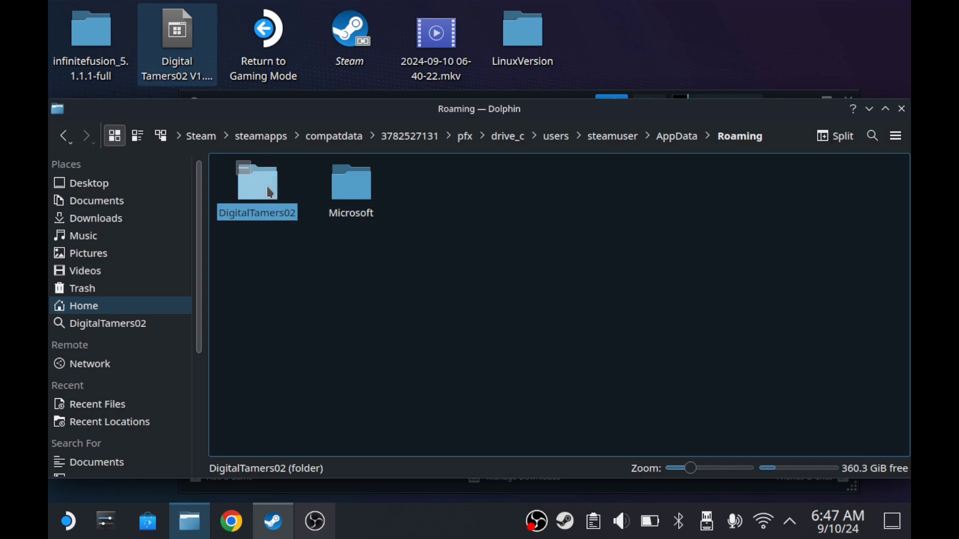
right_click(270, 192)
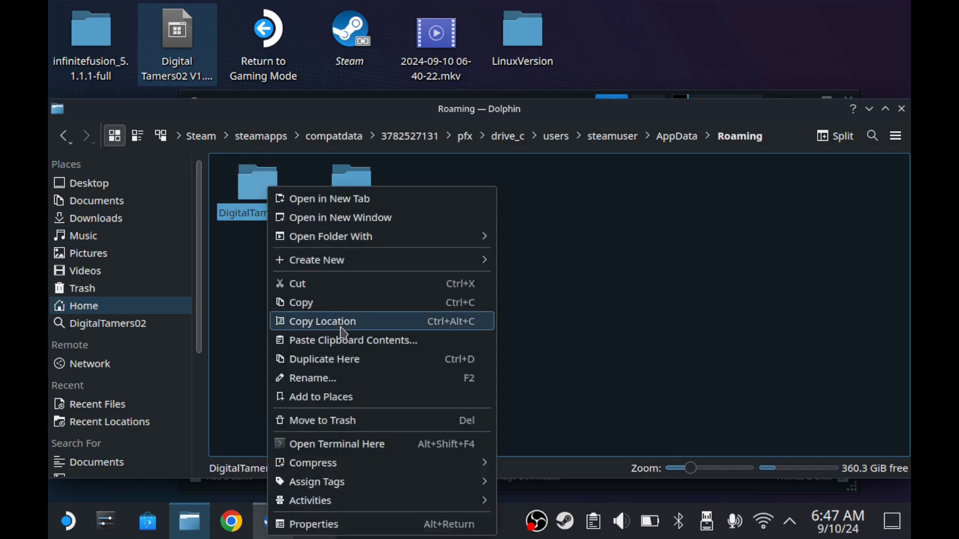
left_click(349, 399)
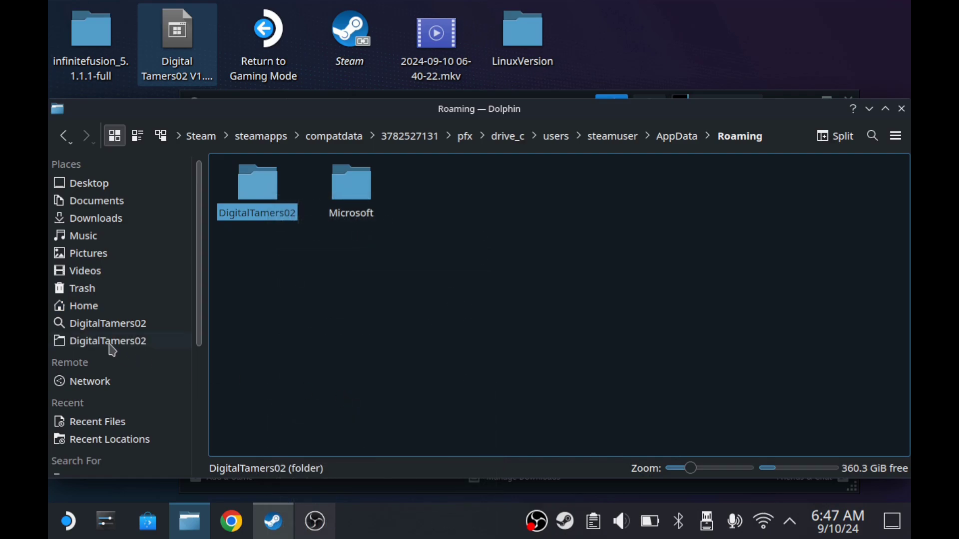
left_click(110, 342)
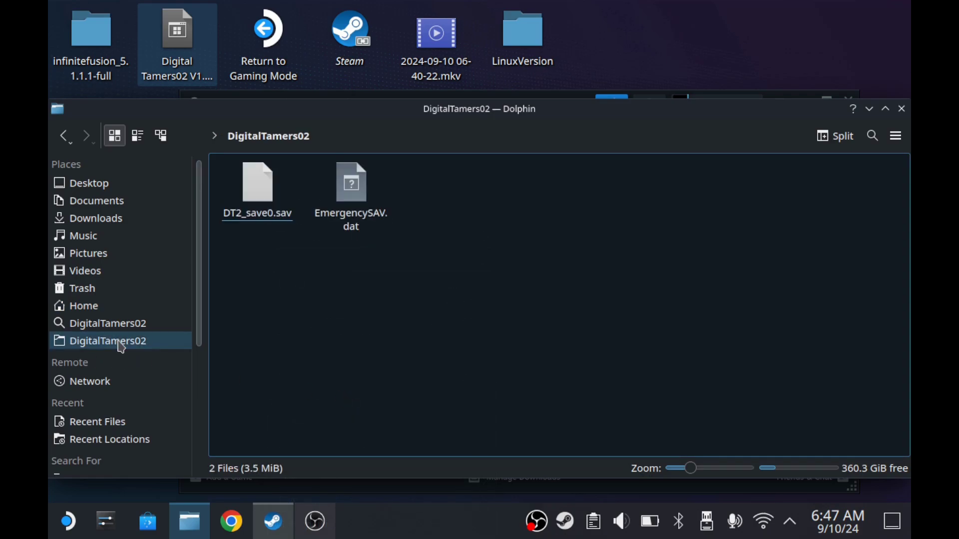